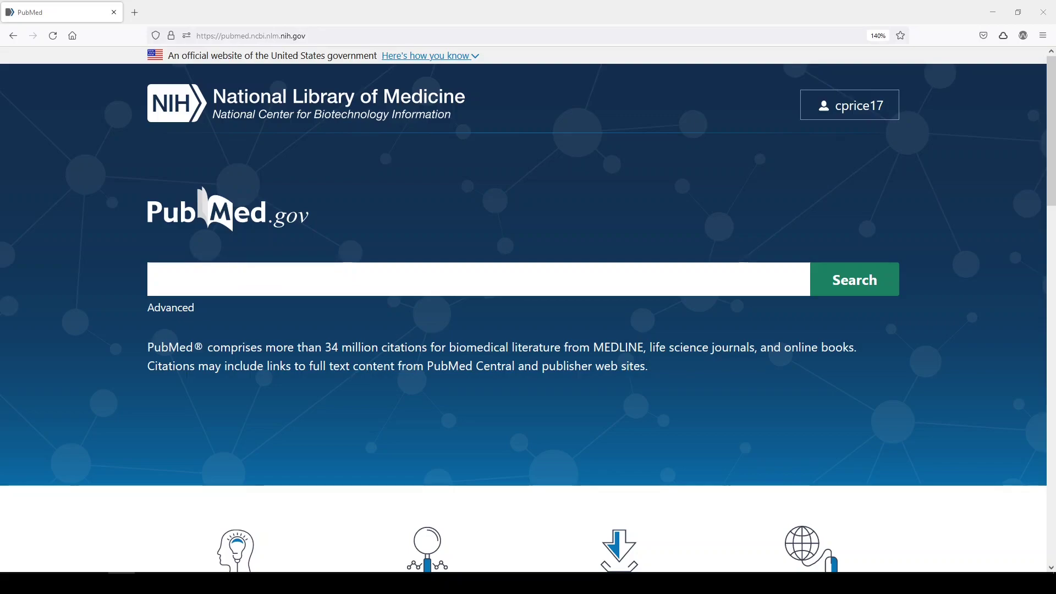
Step: Enter the query "spine fusion"[tiab:~6] in the search box without running it
{"action": "left_click", "coordinate": [330, 282]}
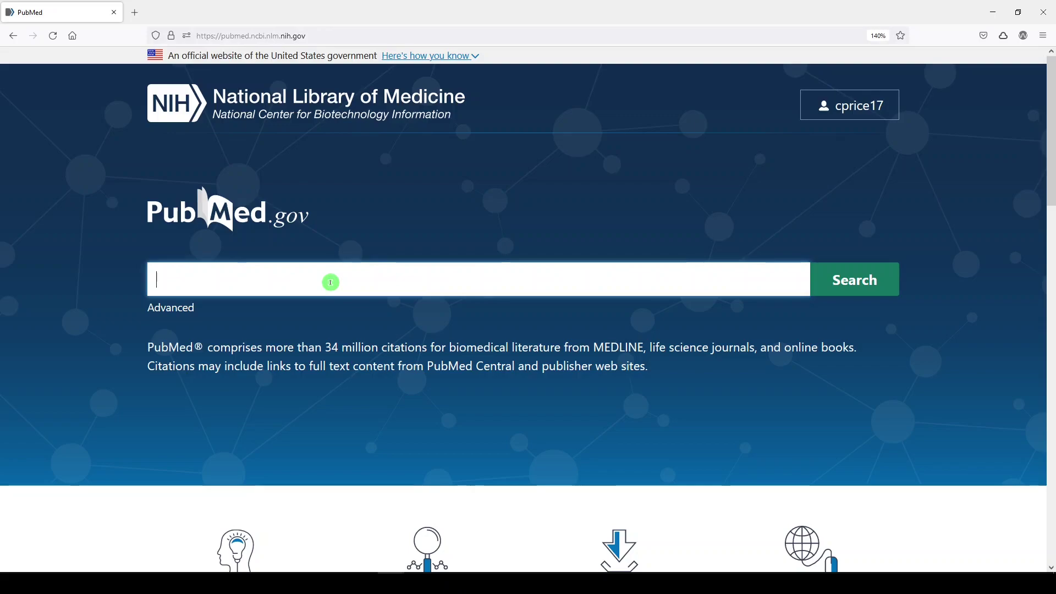
{"action": "type", "text": "\"spin"}
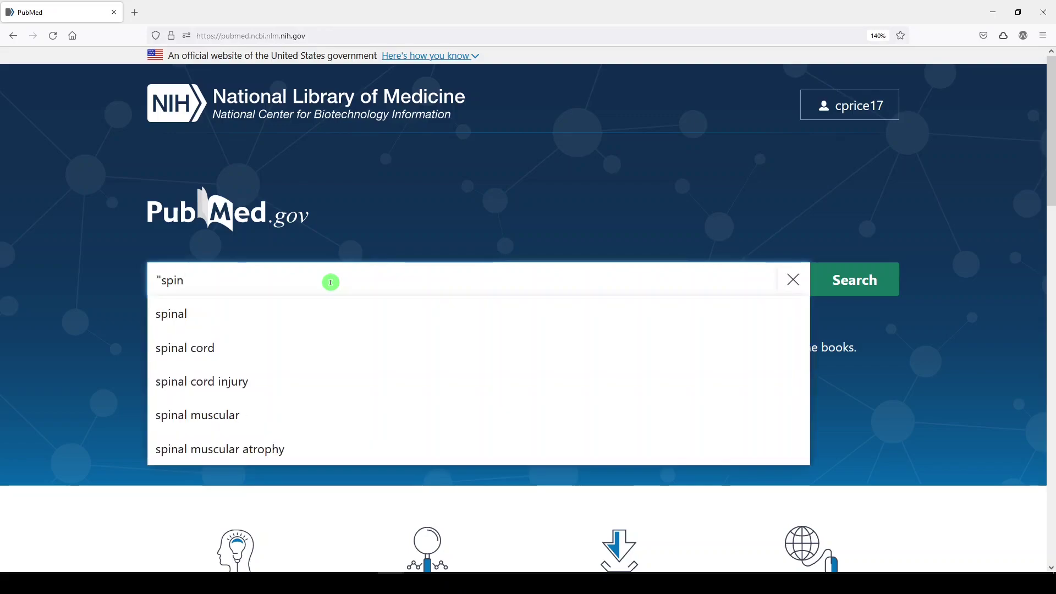
{"action": "type", "text": "e fusion\""}
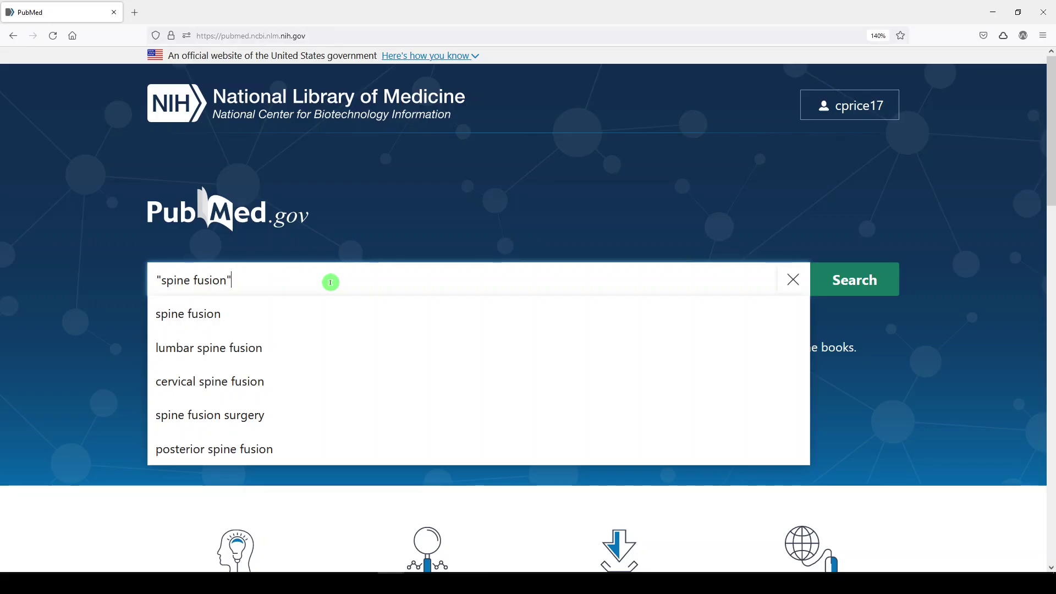
{"action": "key", "text": "Escape"}
{"action": "type", "text": "t"}
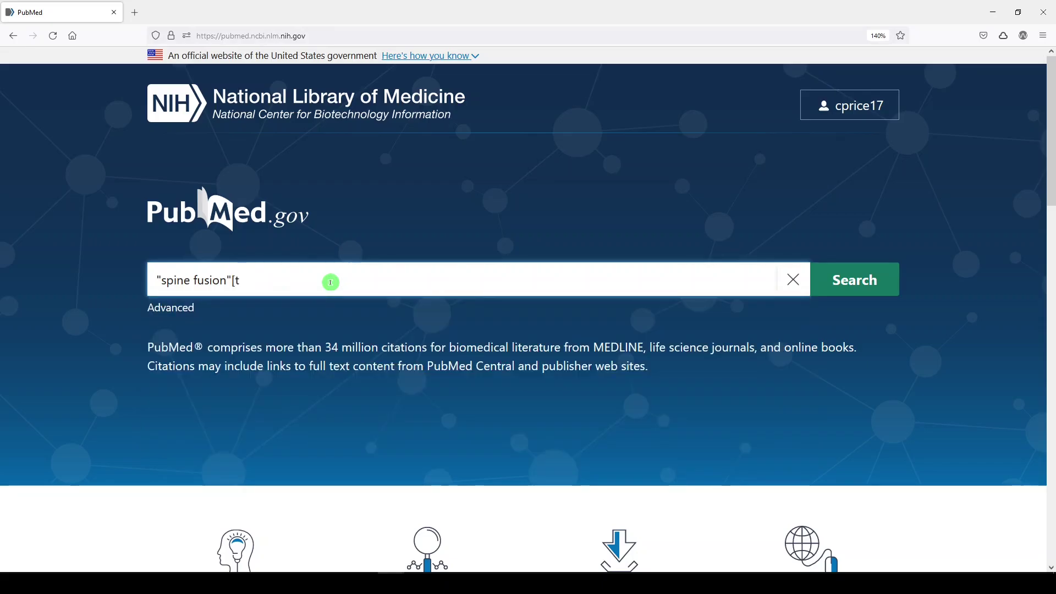
{"action": "type", "text": "iab:~6]~"}
{"action": "type", "text": "6]"}
Step: Run the "spine fusion"[tiab:~6] search and scroll through the 4,668 results
{"action": "left_click", "coordinate": [857, 282]}
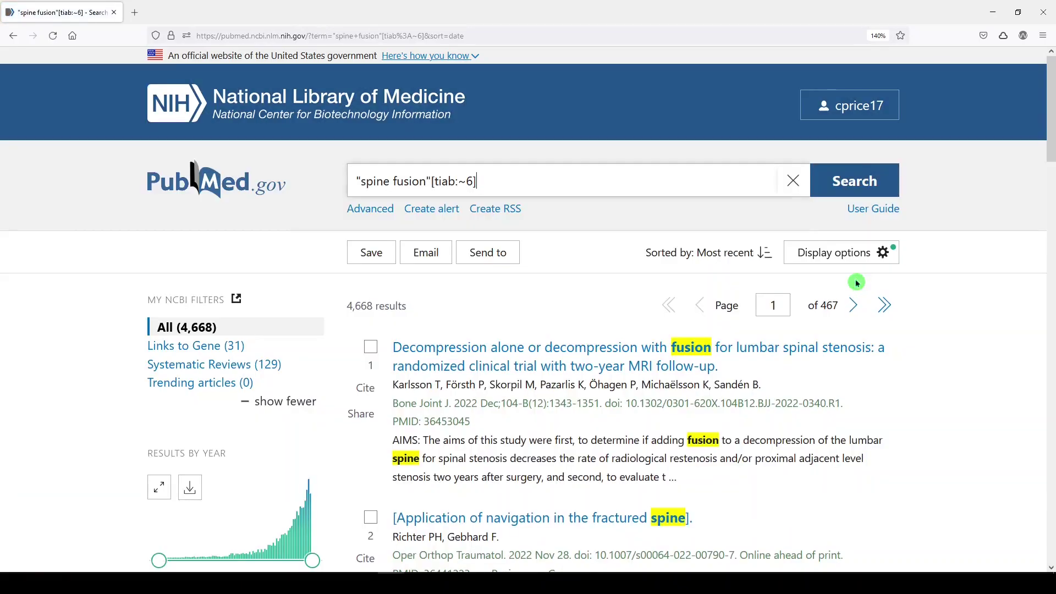
{"action": "scroll", "coordinate": [422, 453], "scroll_direction": "down", "scroll_amount": 5}
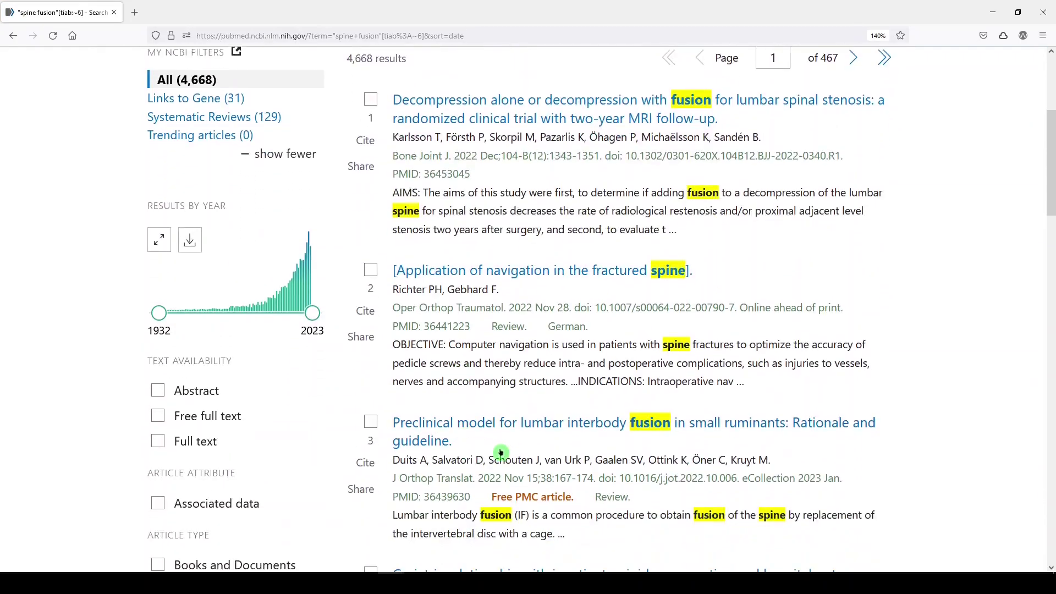
{"action": "scroll", "coordinate": [500, 451], "scroll_direction": "down", "scroll_amount": 2}
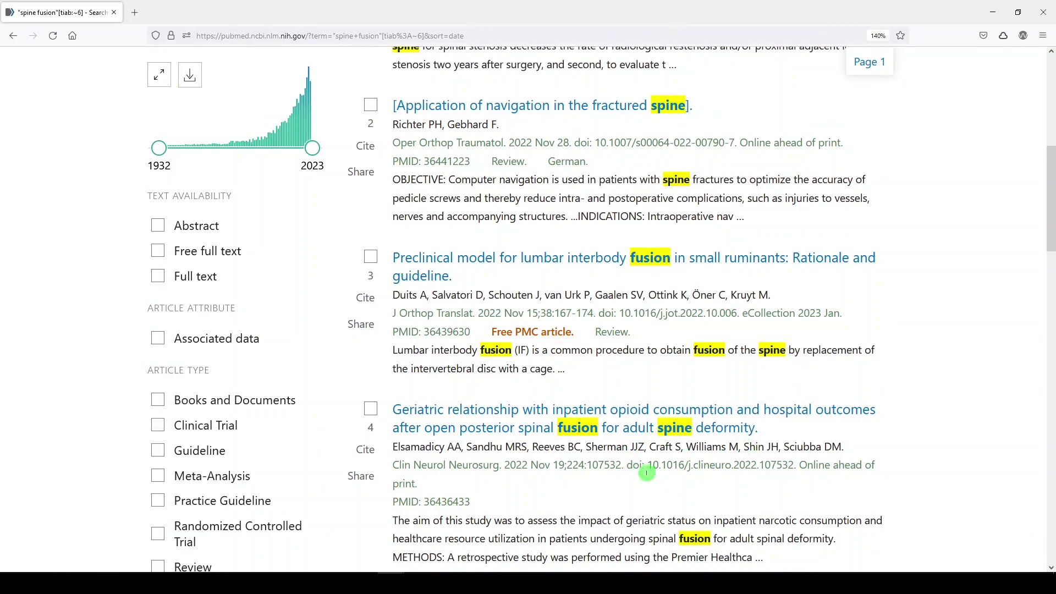
{"action": "scroll", "coordinate": [694, 448], "scroll_direction": "down", "scroll_amount": 2}
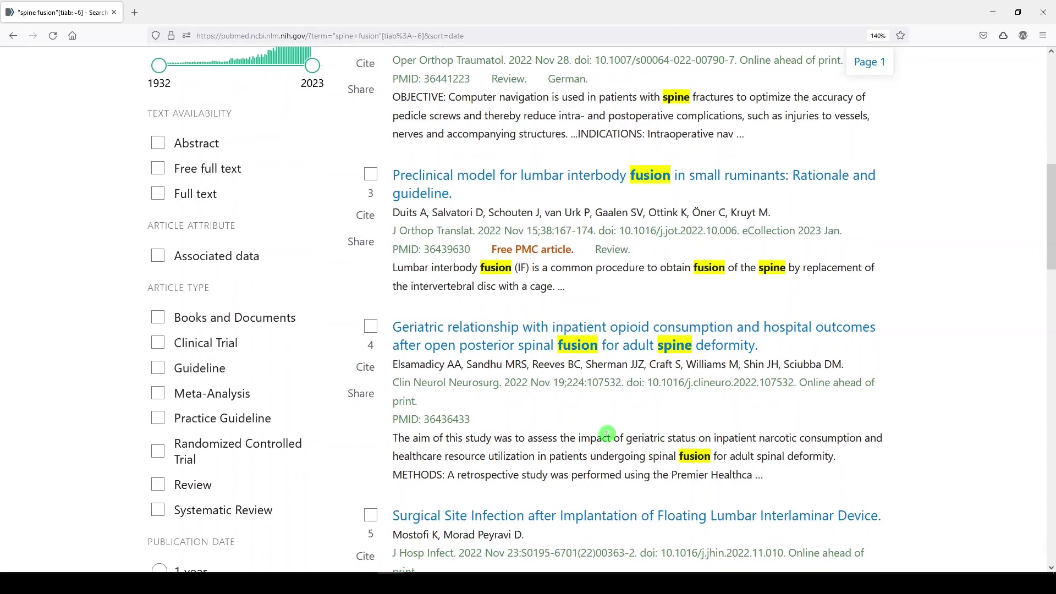
{"action": "scroll", "coordinate": [609, 443], "scroll_direction": "down", "scroll_amount": 5}
{"action": "scroll", "coordinate": [610, 440], "scroll_direction": "down", "scroll_amount": 5}
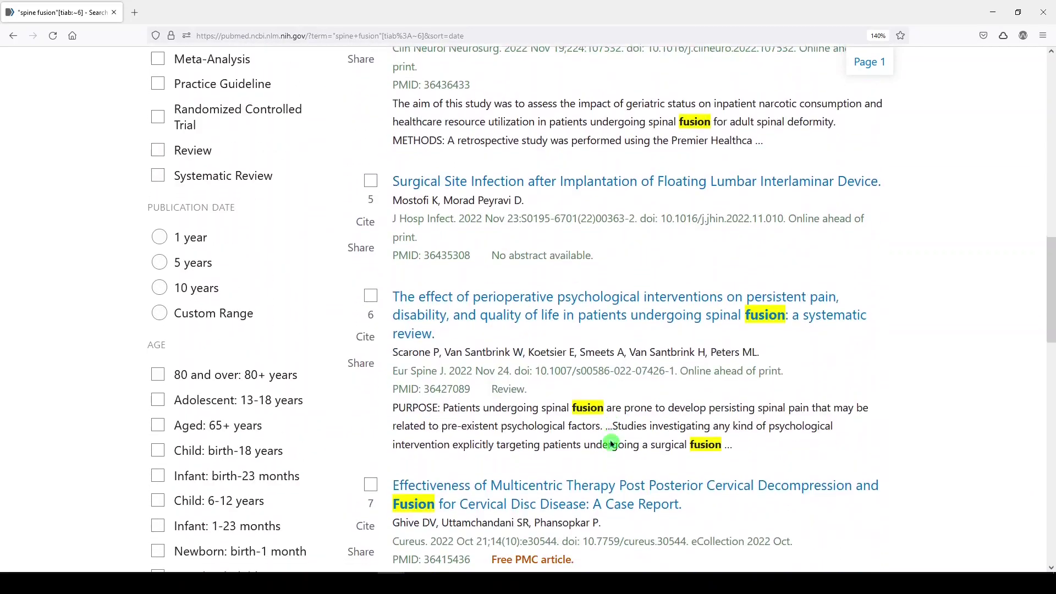
{"action": "scroll", "coordinate": [609, 440], "scroll_direction": "down", "scroll_amount": 1}
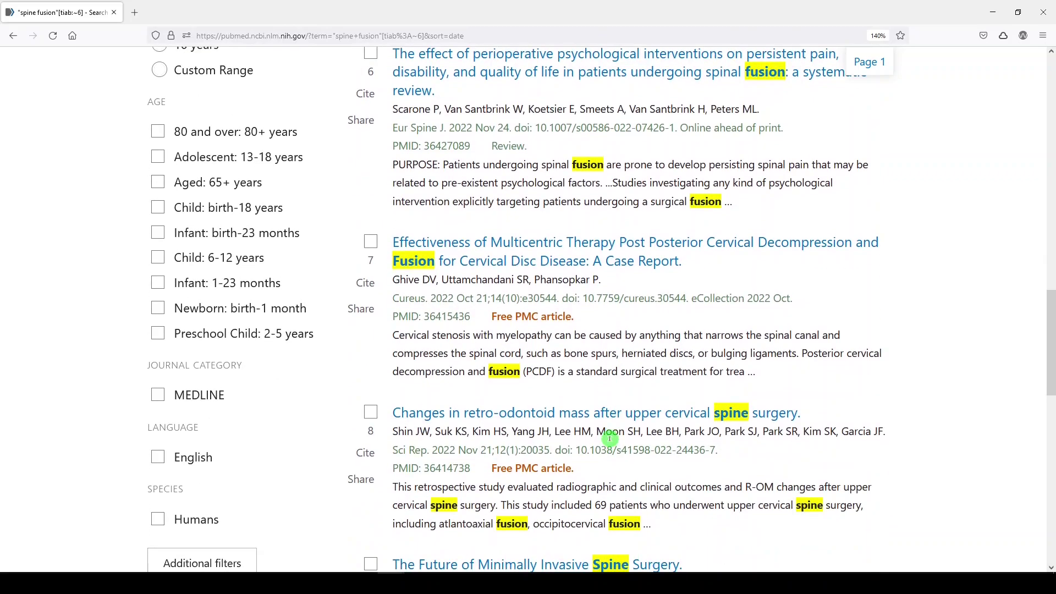
{"action": "scroll", "coordinate": [601, 434], "scroll_direction": "down", "scroll_amount": 4}
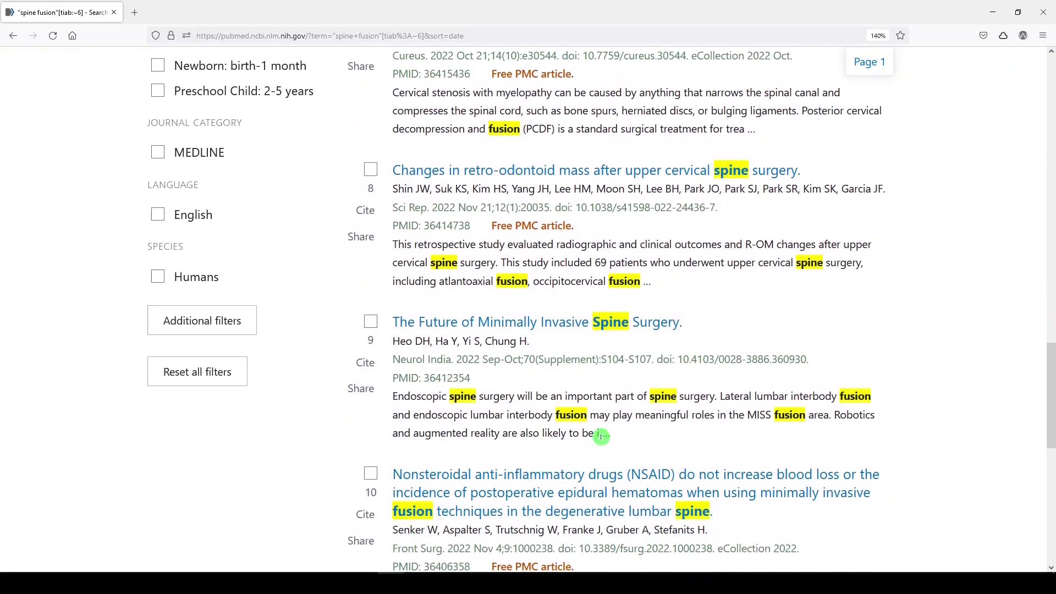
{"action": "scroll", "coordinate": [541, 322], "scroll_direction": "up", "scroll_amount": 20}
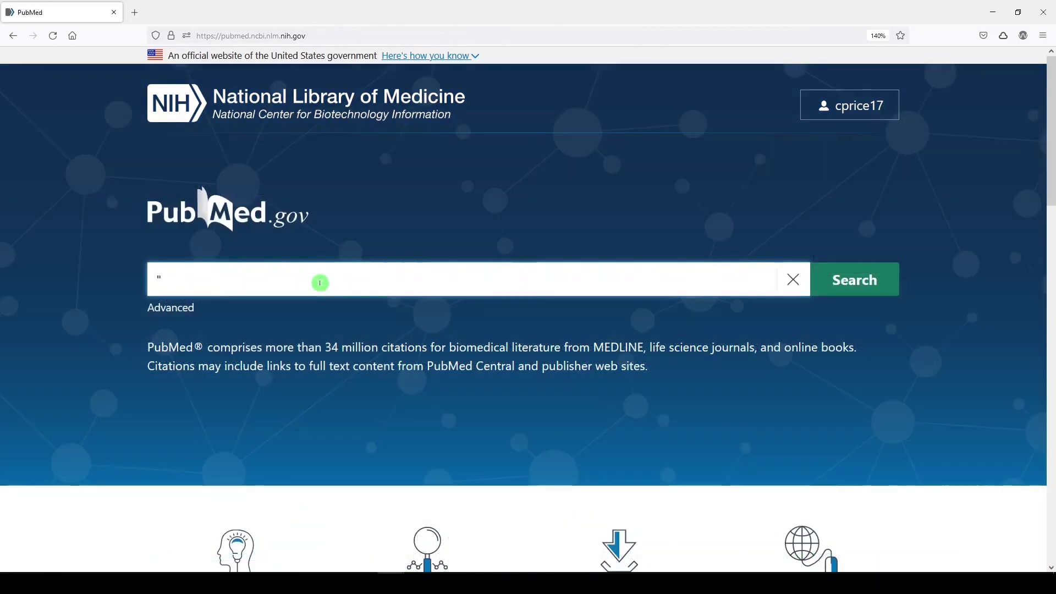
Step: Search for "induced hypothermia"[tiab:~6] to get 7,410 results
{"action": "type", "text": "induce"}
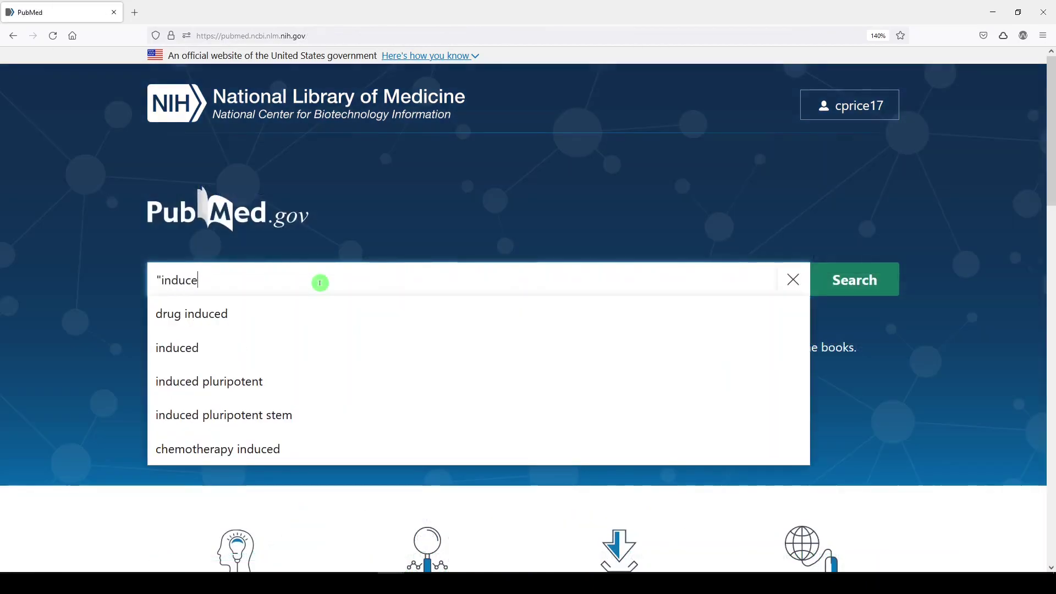
{"action": "type", "text": "d hypothermia\""}
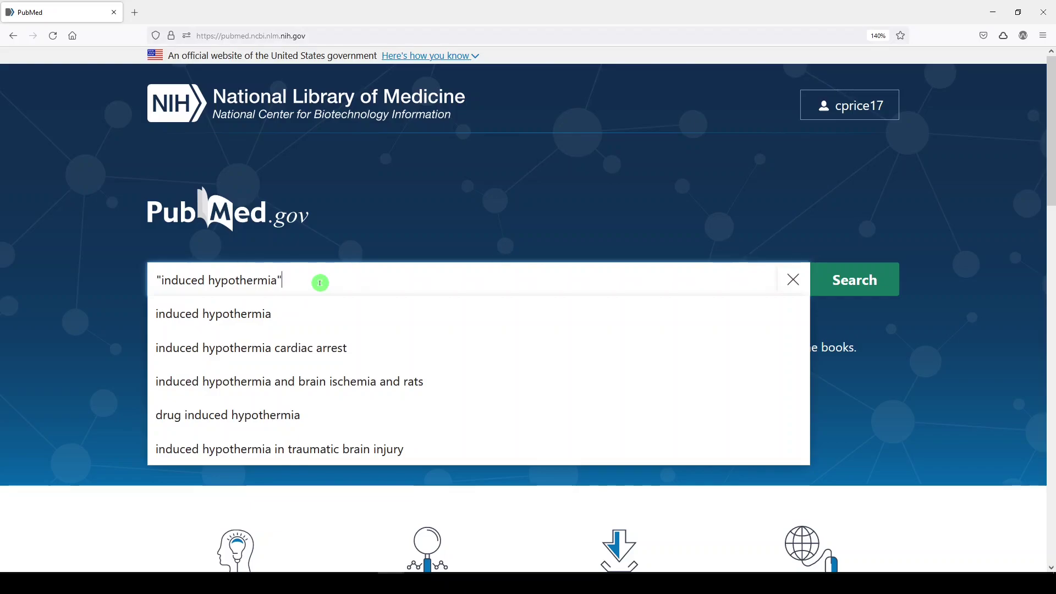
{"action": "type", "text": "[tiab"}
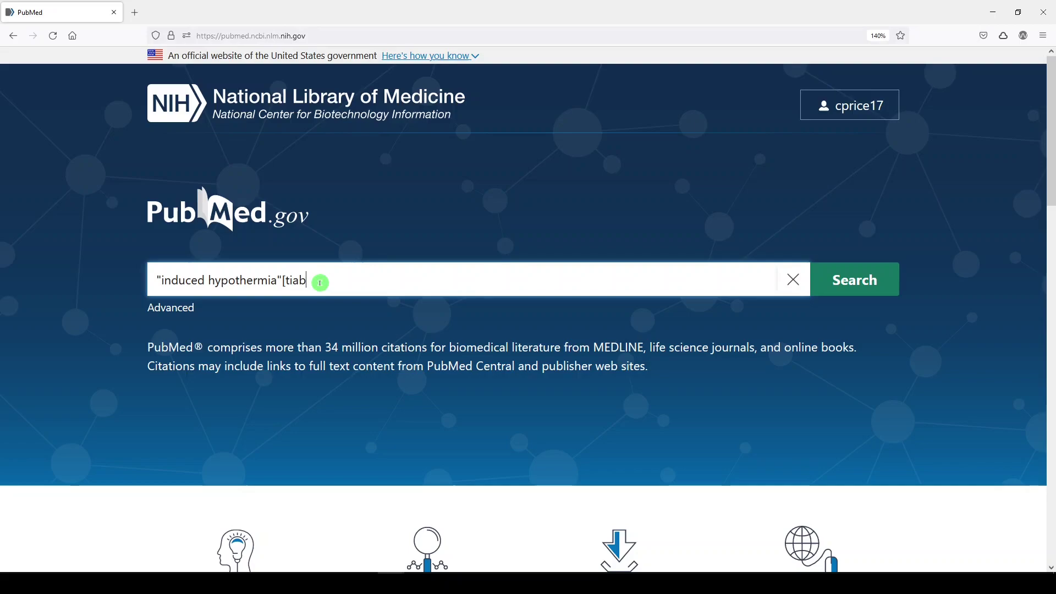
{"action": "type", "text": ":~6]"}
{"action": "left_click", "coordinate": [859, 281]}
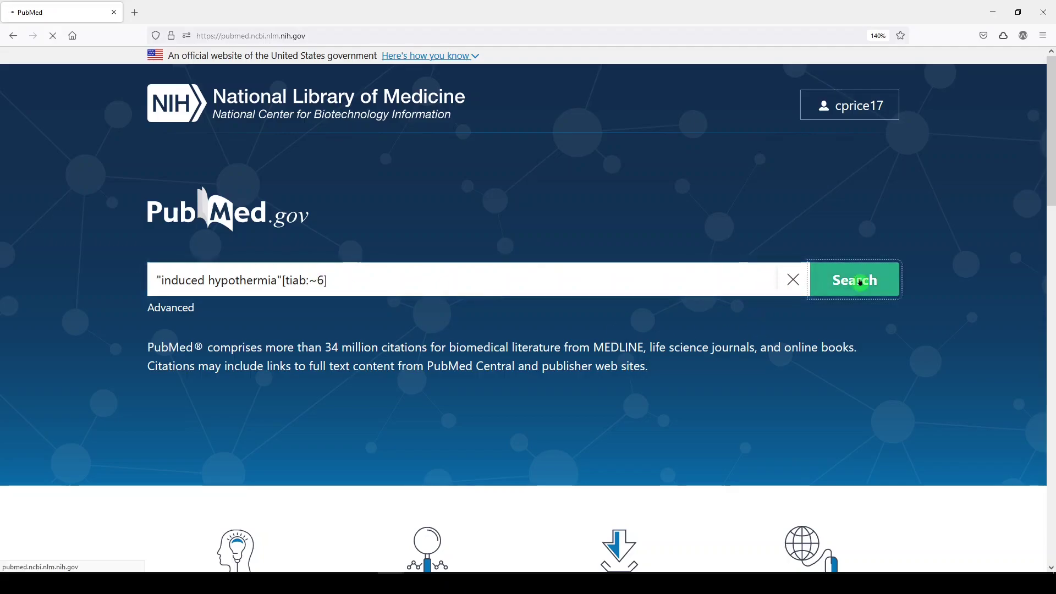
Step: Change the proximity distance from 6 to 3 and rerun the search
{"action": "scroll", "coordinate": [583, 396], "scroll_direction": "down", "scroll_amount": 5}
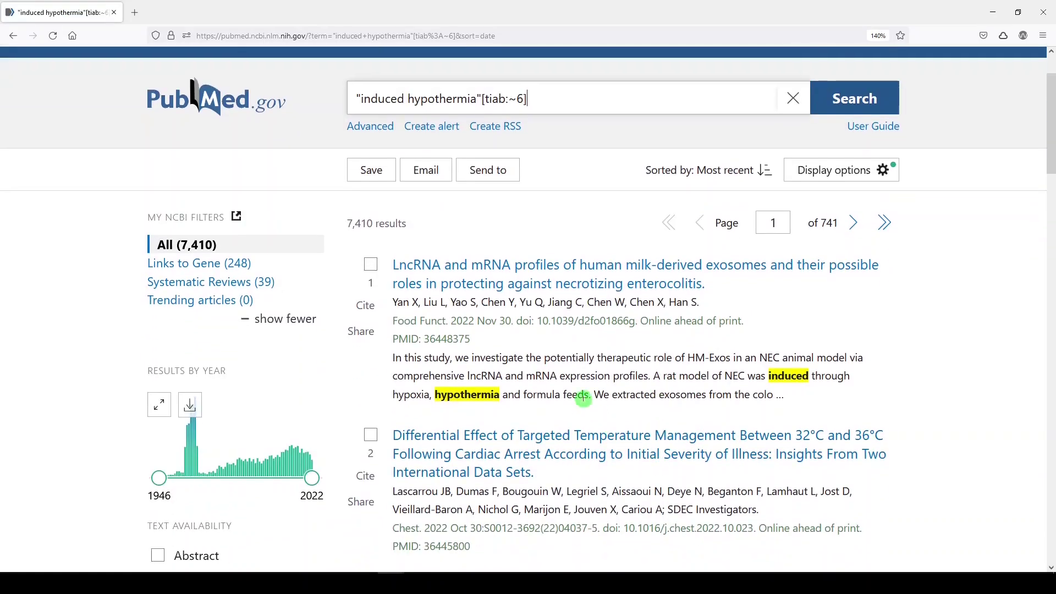
{"action": "scroll", "coordinate": [583, 396], "scroll_direction": "down", "scroll_amount": 7}
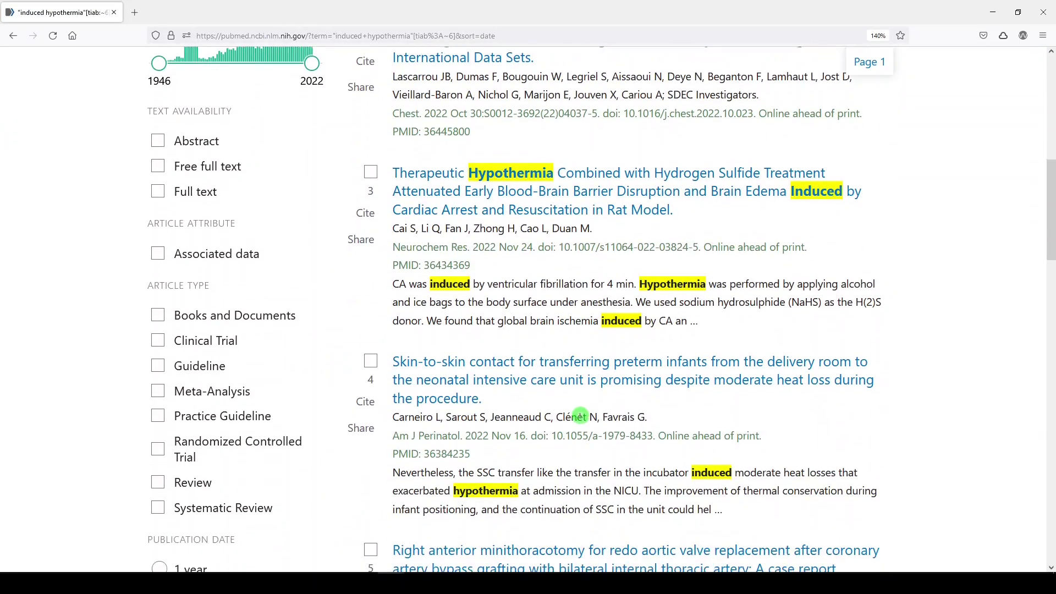
{"action": "scroll", "coordinate": [495, 308], "scroll_direction": "up", "scroll_amount": 15}
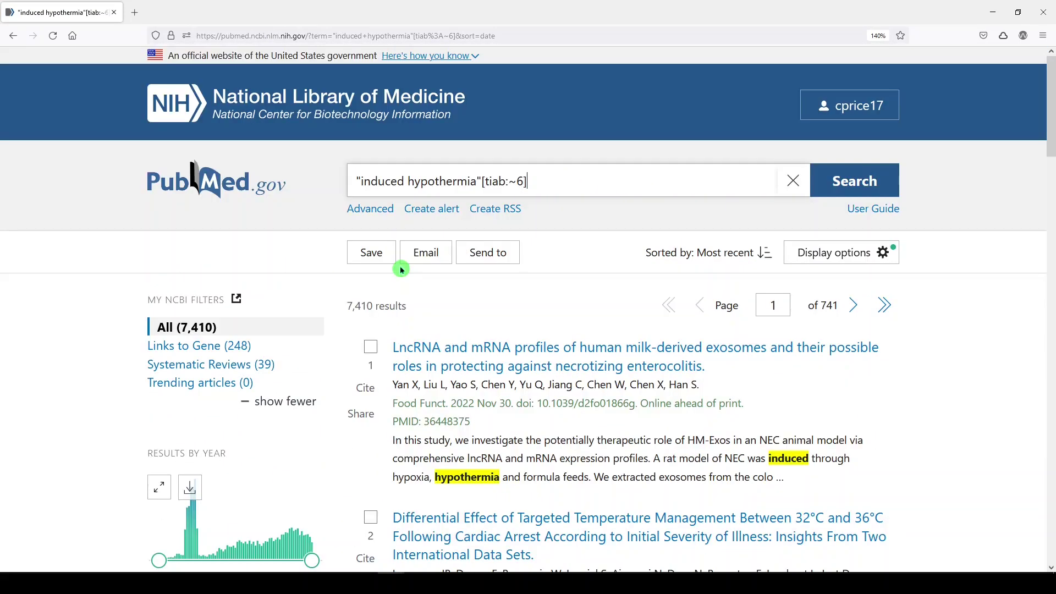
{"action": "double_click", "coordinate": [520, 181]}
{"action": "type", "text": "3"}
{"action": "left_click", "coordinate": [859, 184]}
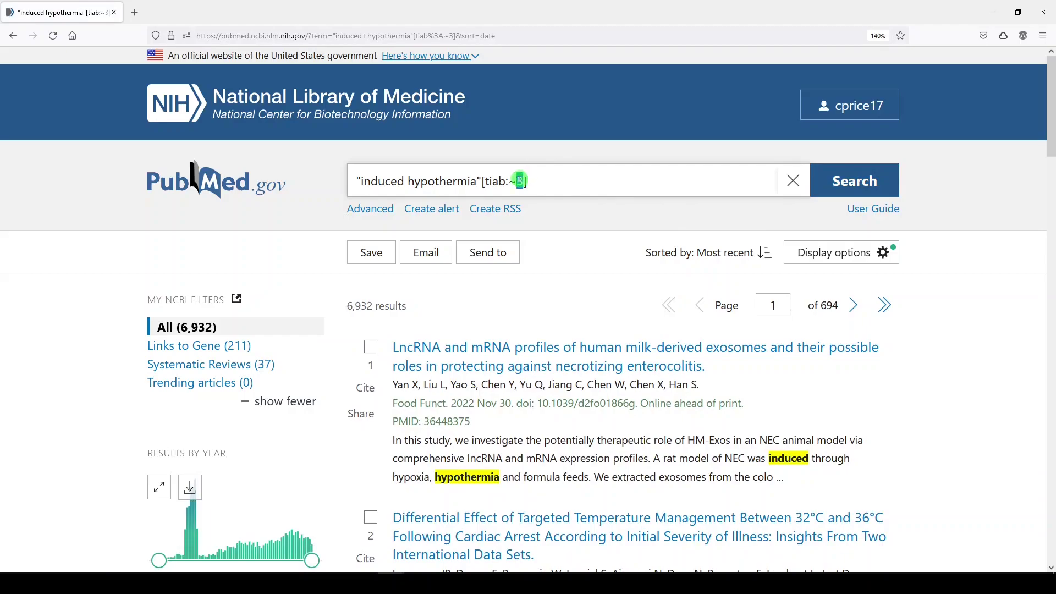
Step: Tighten the distance to 2 words, giving 6,683 results, and select 'ia' in hypothermia
{"action": "type", "text": "2"}
{"action": "key", "text": "Return"}
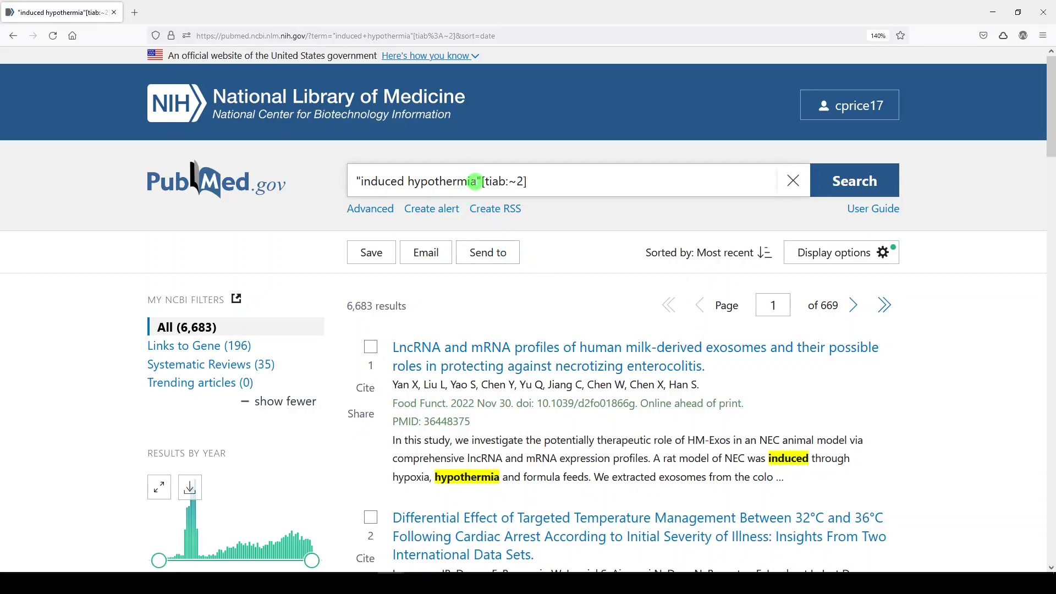
{"action": "left_click_drag", "start_coordinate": [476, 182], "coordinate": [467, 181]}
Step: Run the search with truncated hypotherm*, then restore the word to hypothermia
{"action": "type", "text": "*"}
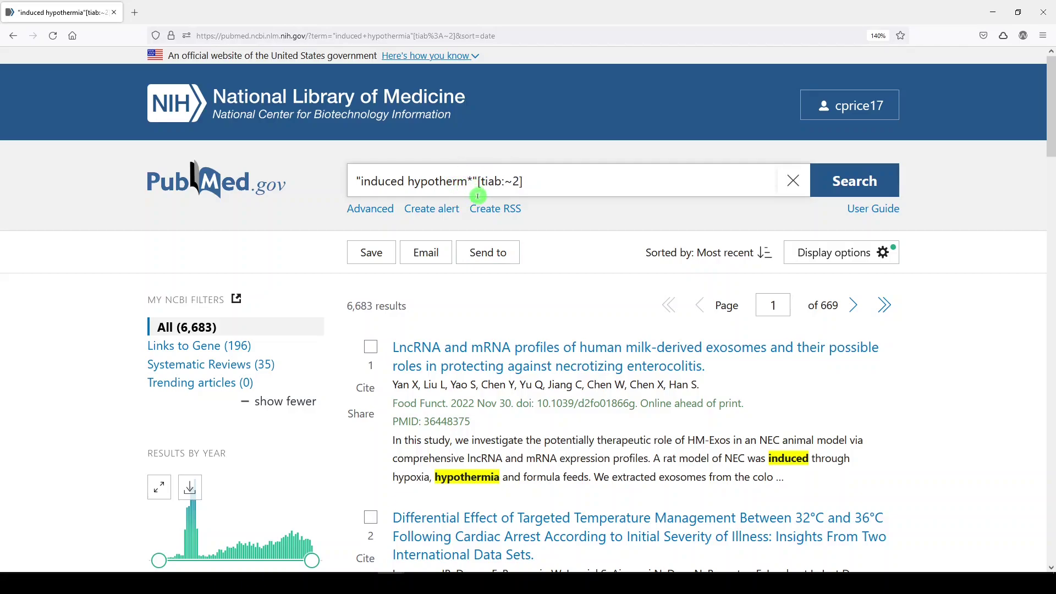
{"action": "left_click", "coordinate": [844, 181]}
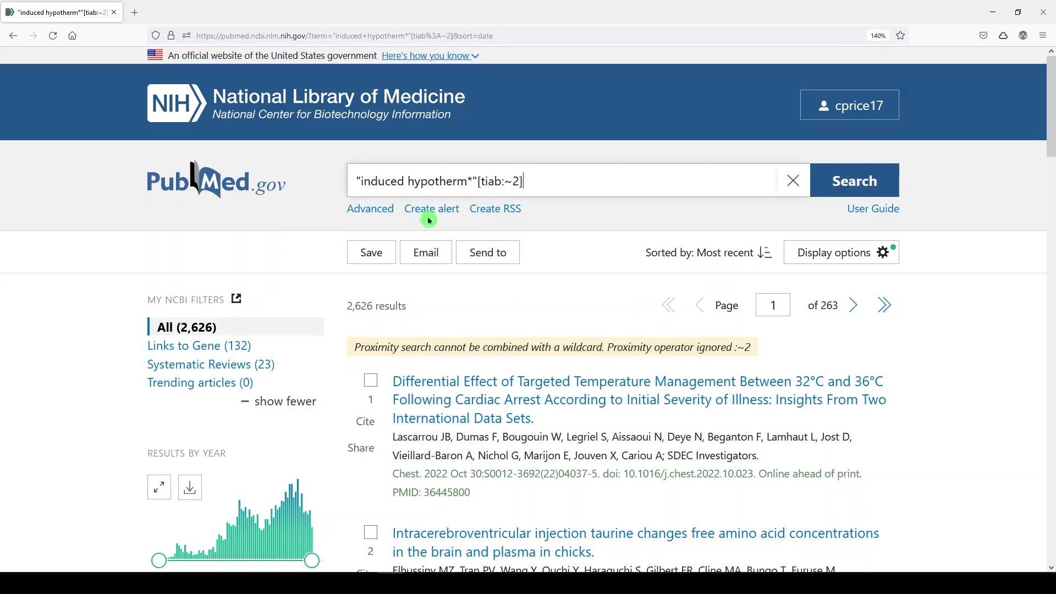
{"action": "key", "text": "Delete"}
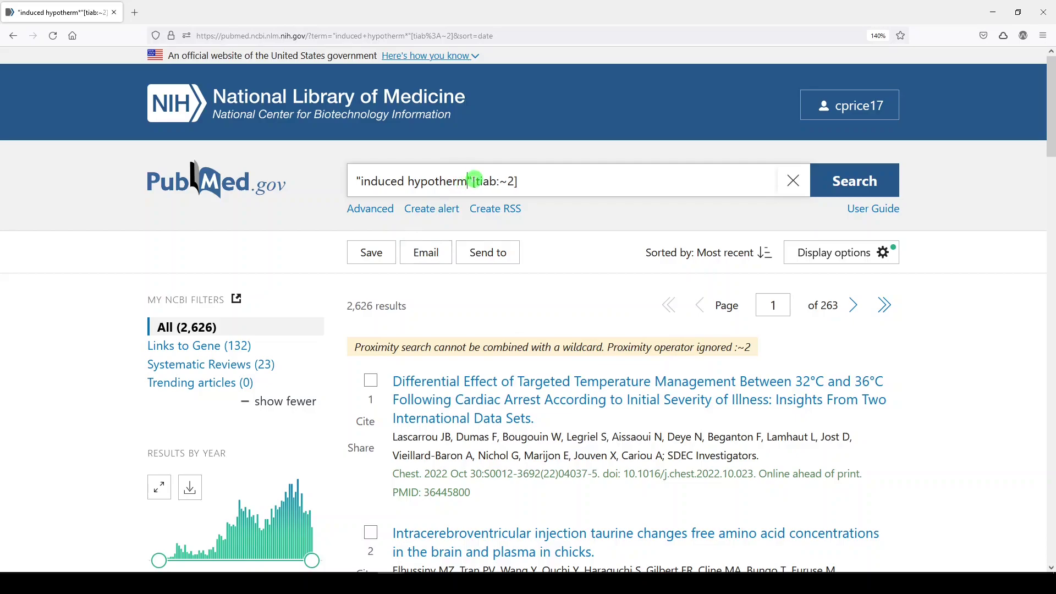
{"action": "type", "text": "ia"}
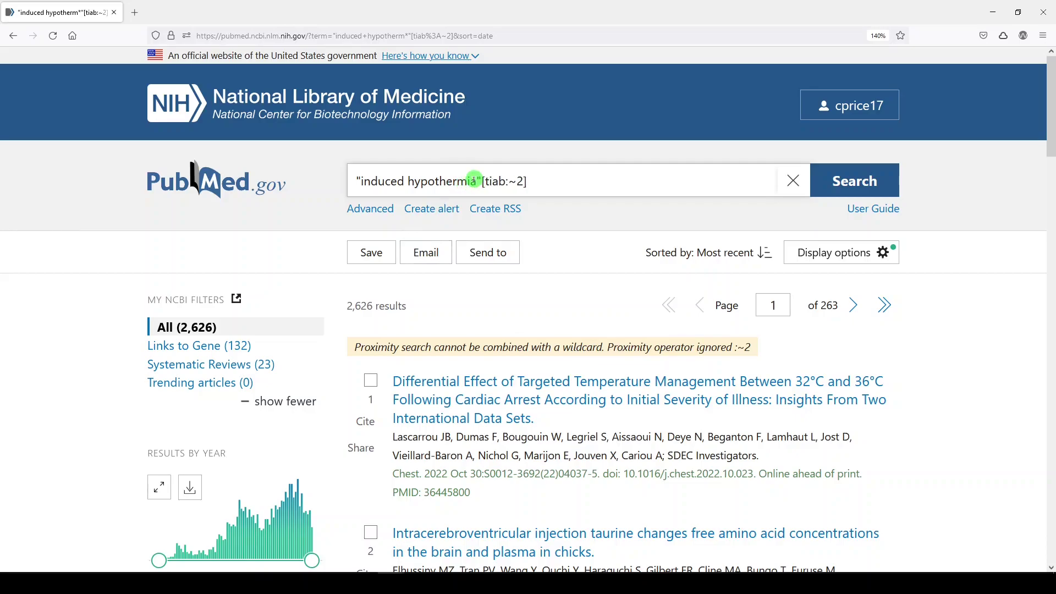
Step: Remove both double quotes and rerun induced hypothermia[tiab:~2], getting 20,898 results
{"action": "left_click", "coordinate": [361, 179]}
{"action": "key", "text": "Delete"}
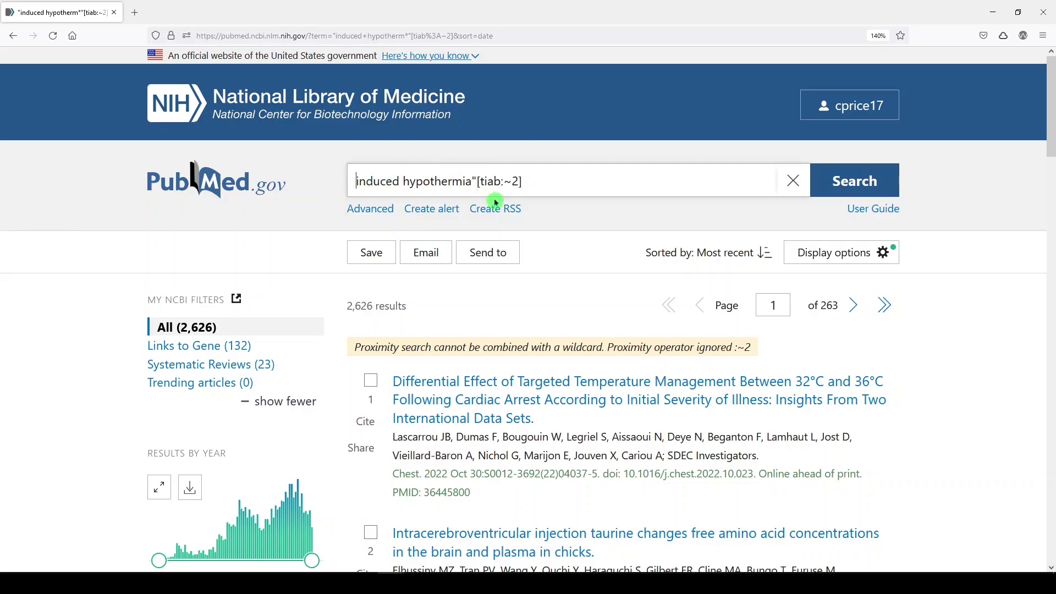
{"action": "left_click", "coordinate": [479, 182]}
{"action": "key", "text": "BackSpace"}
{"action": "left_click", "coordinate": [898, 189]}
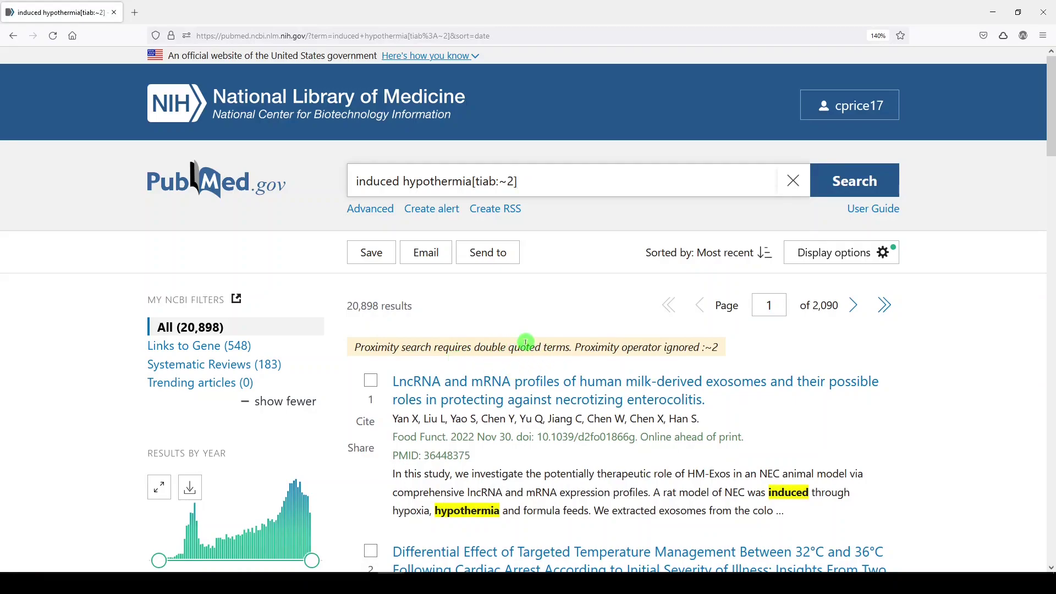
Step: From the home page, search "kindergarten second grade"[ti:~7], returning 17 results
{"action": "left_click", "coordinate": [199, 186]}
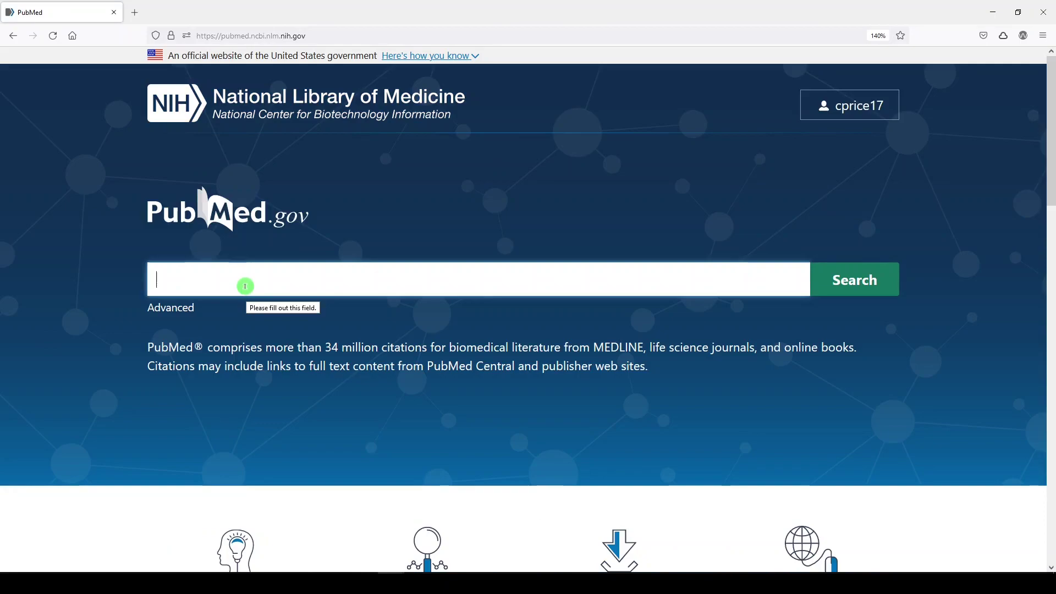
{"action": "type", "text": "\""}
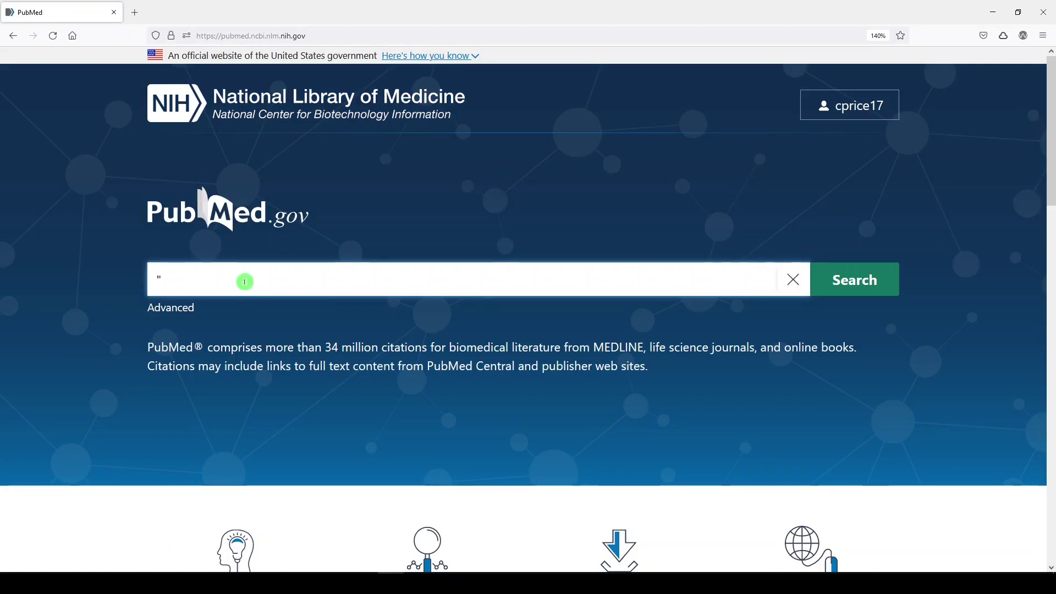
{"action": "type", "text": "kindergarte"}
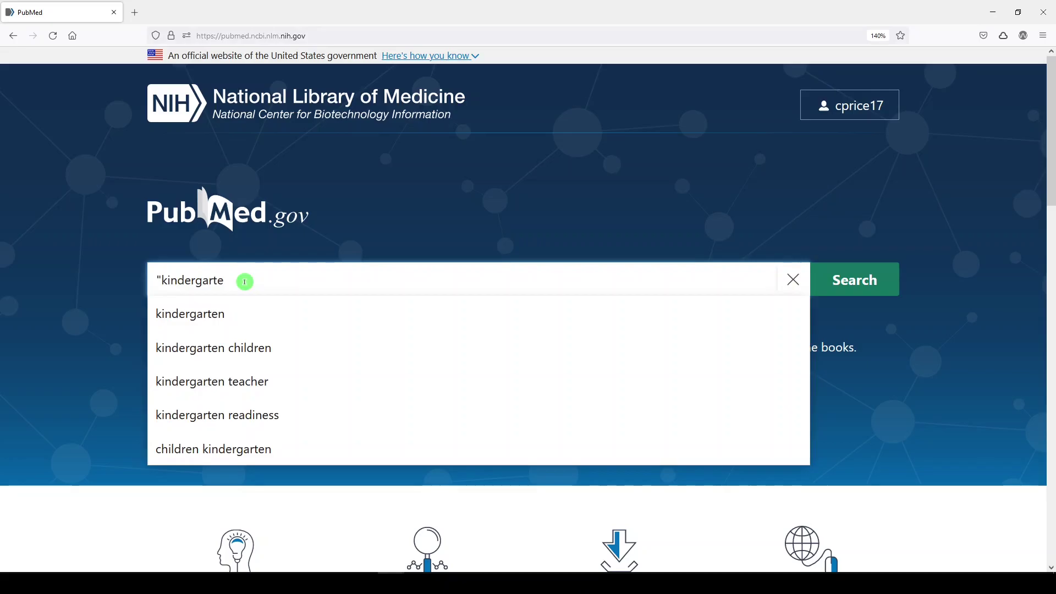
{"action": "type", "text": "n second grade\""}
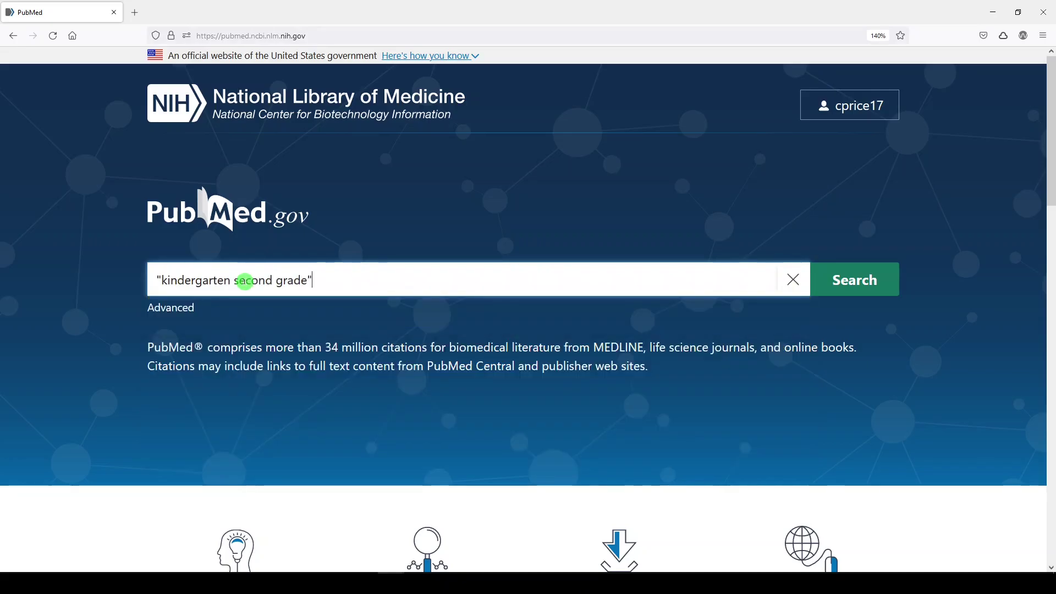
{"action": "type", "text": "[ti"}
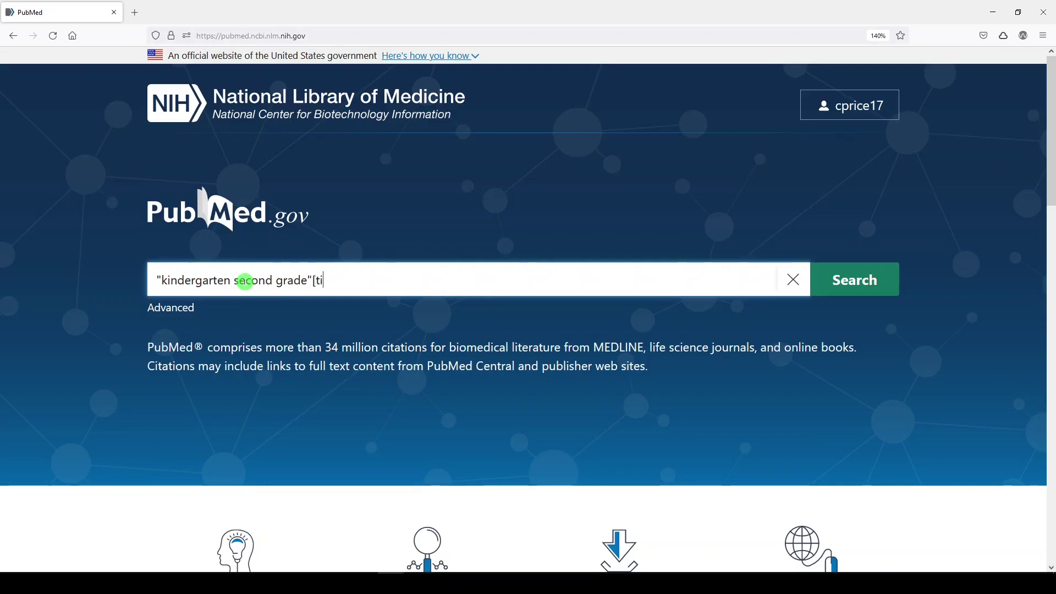
{"action": "type", "text": ":~7]"}
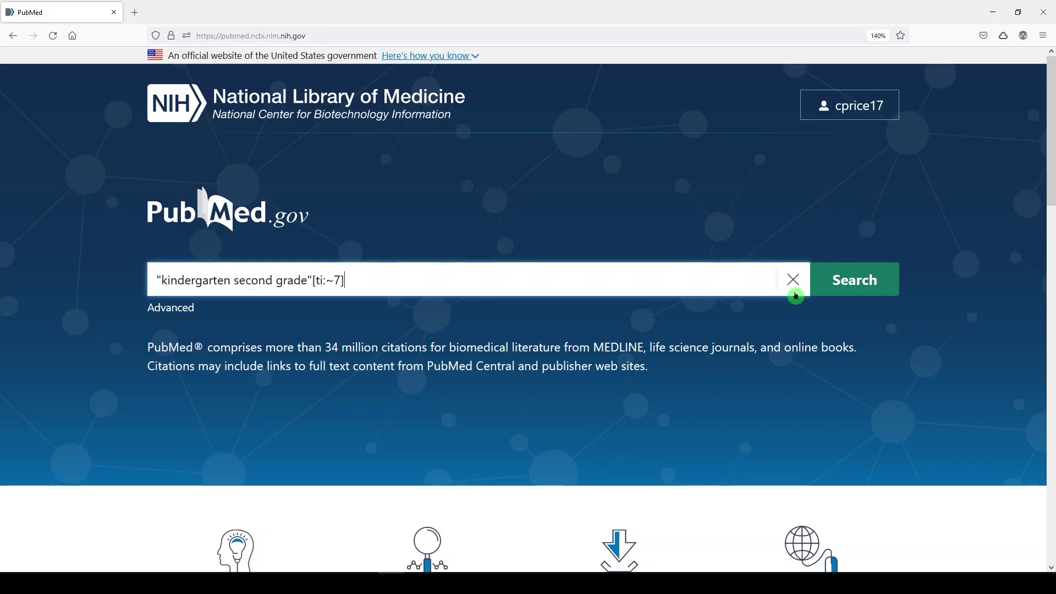
{"action": "left_click", "coordinate": [873, 280]}
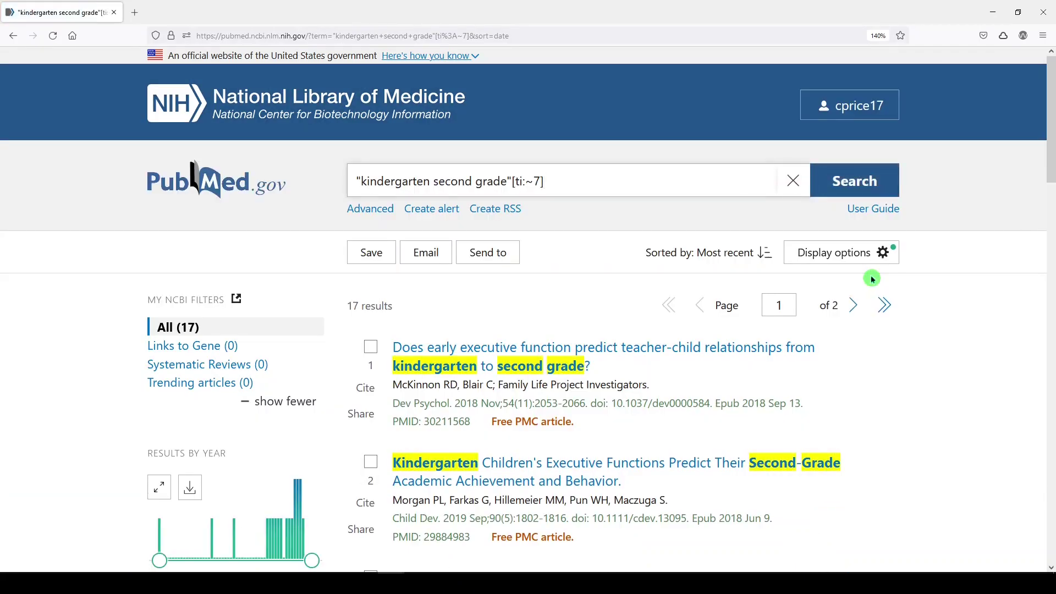
Step: Scroll through the 17 title-only kindergarten second grade results
{"action": "scroll", "coordinate": [641, 388], "scroll_direction": "down", "scroll_amount": 2}
{"action": "scroll", "coordinate": [641, 388], "scroll_direction": "down", "scroll_amount": 2}
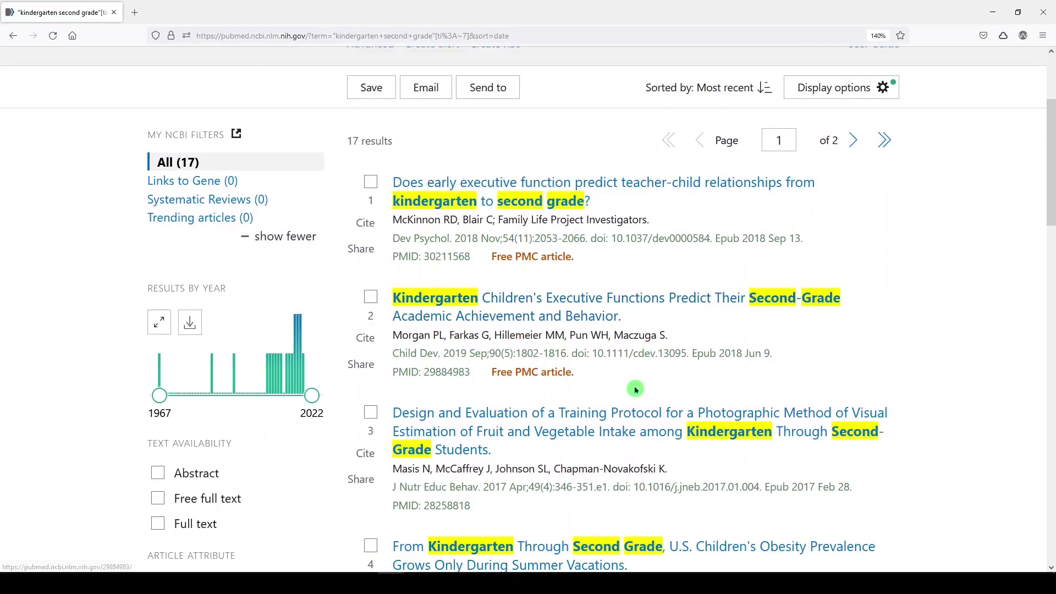
{"action": "scroll", "coordinate": [632, 396], "scroll_direction": "down", "scroll_amount": 10}
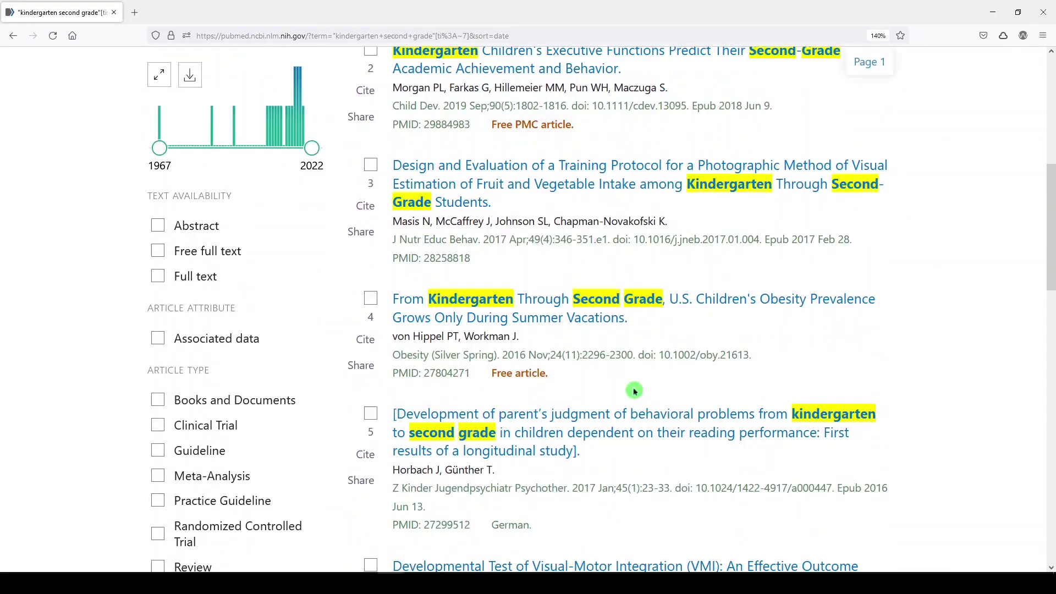
{"action": "scroll", "coordinate": [625, 412], "scroll_direction": "down", "scroll_amount": 5}
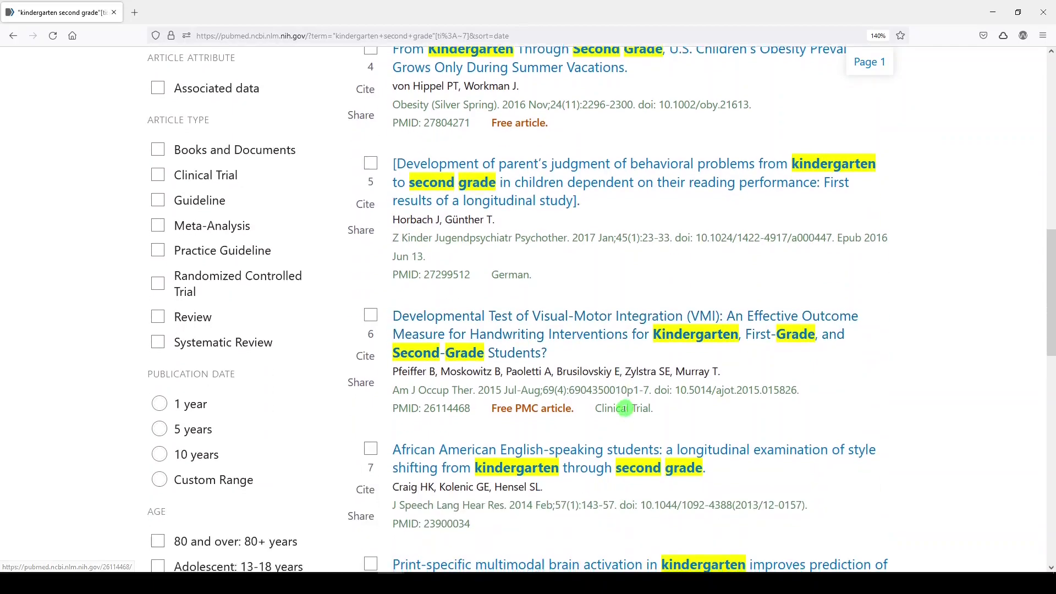
{"action": "scroll", "coordinate": [601, 425], "scroll_direction": "up", "scroll_amount": 20}
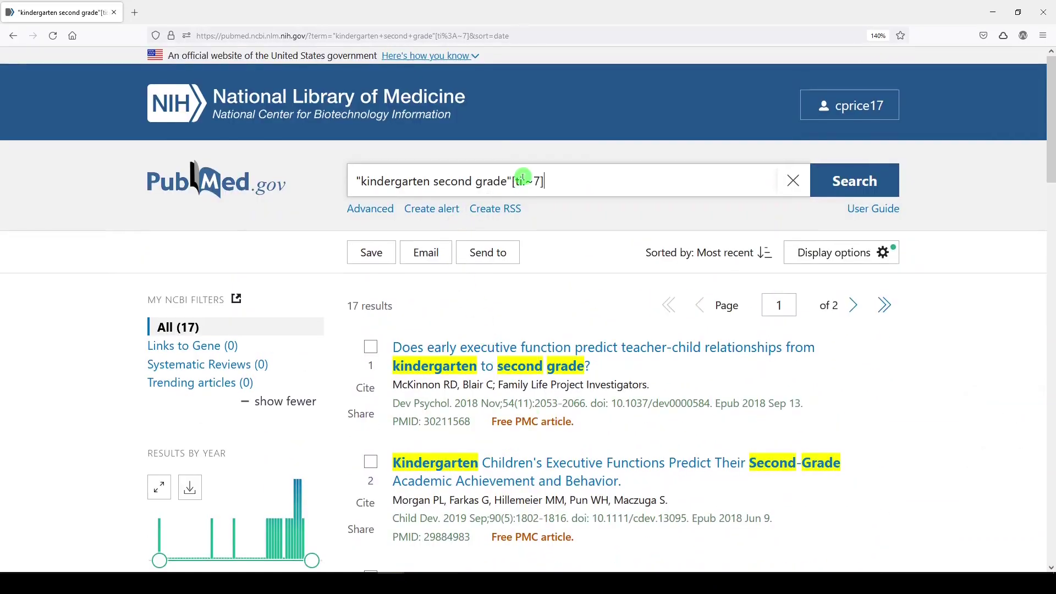
Step: Change the field tag to [tiab:~7] and rerun, yielding 184 results
{"action": "left_click", "coordinate": [523, 181]}
{"action": "type", "text": "ab"}
{"action": "key", "text": "Return"}
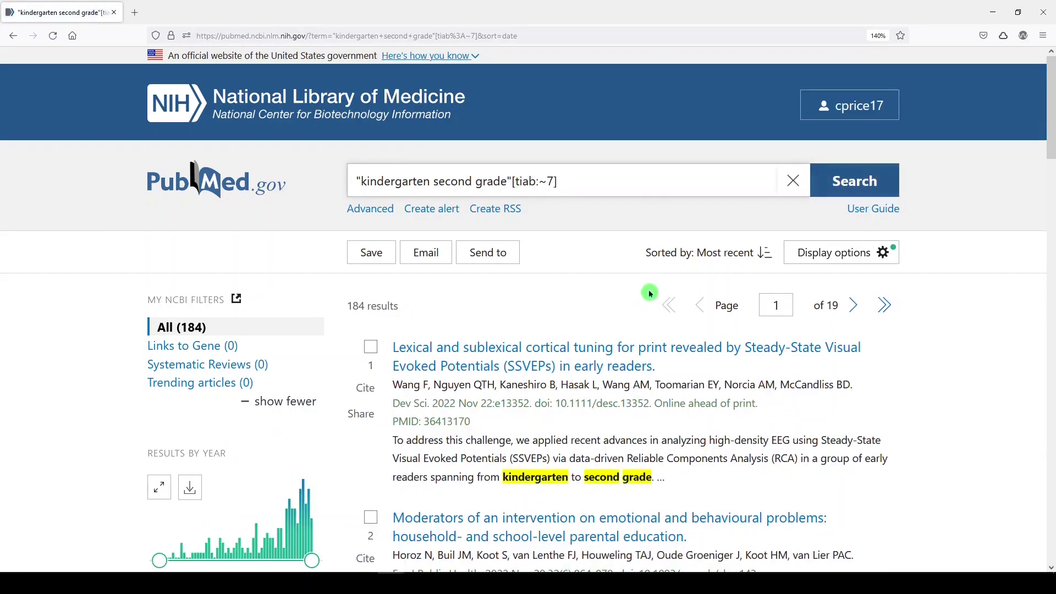
{"action": "scroll", "coordinate": [603, 351], "scroll_direction": "down", "scroll_amount": 2}
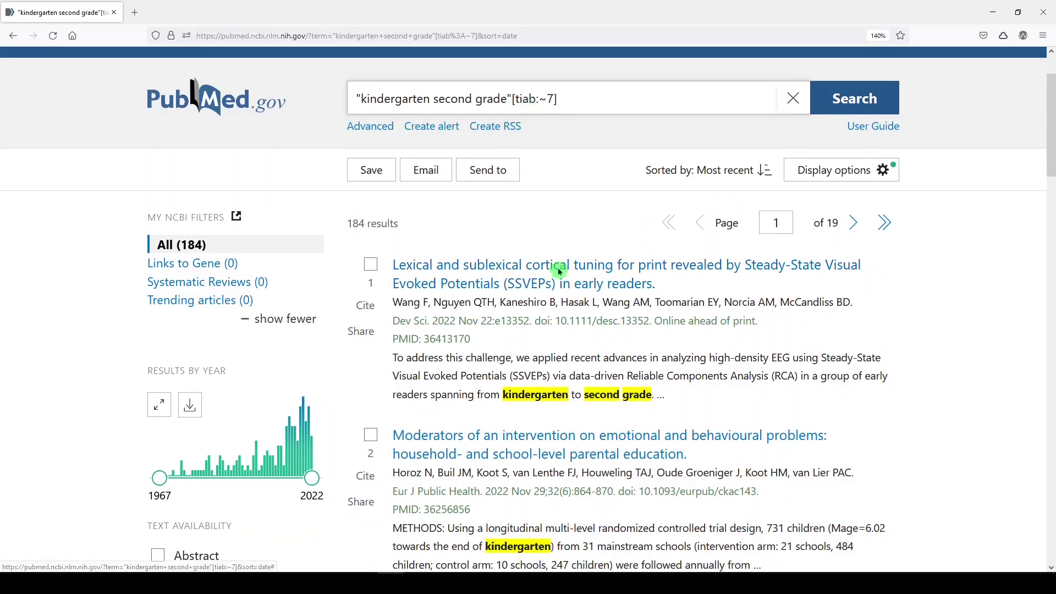
{"action": "scroll", "coordinate": [558, 267], "scroll_direction": "down", "scroll_amount": 2}
{"action": "scroll", "coordinate": [560, 323], "scroll_direction": "down", "scroll_amount": 10}
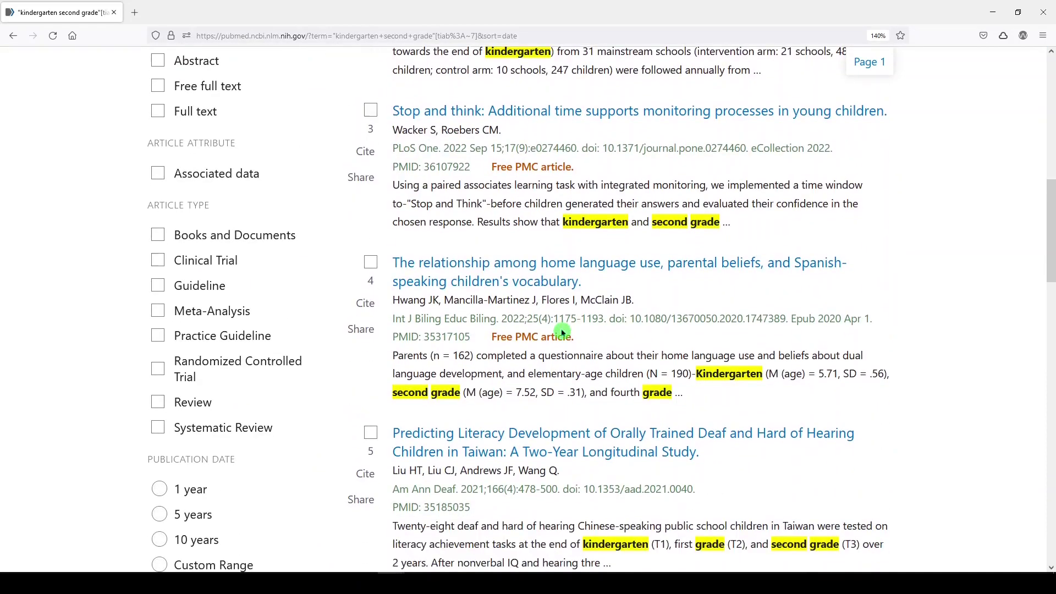
{"action": "scroll", "coordinate": [560, 329], "scroll_direction": "down", "scroll_amount": 3}
{"action": "key", "text": "Home"}
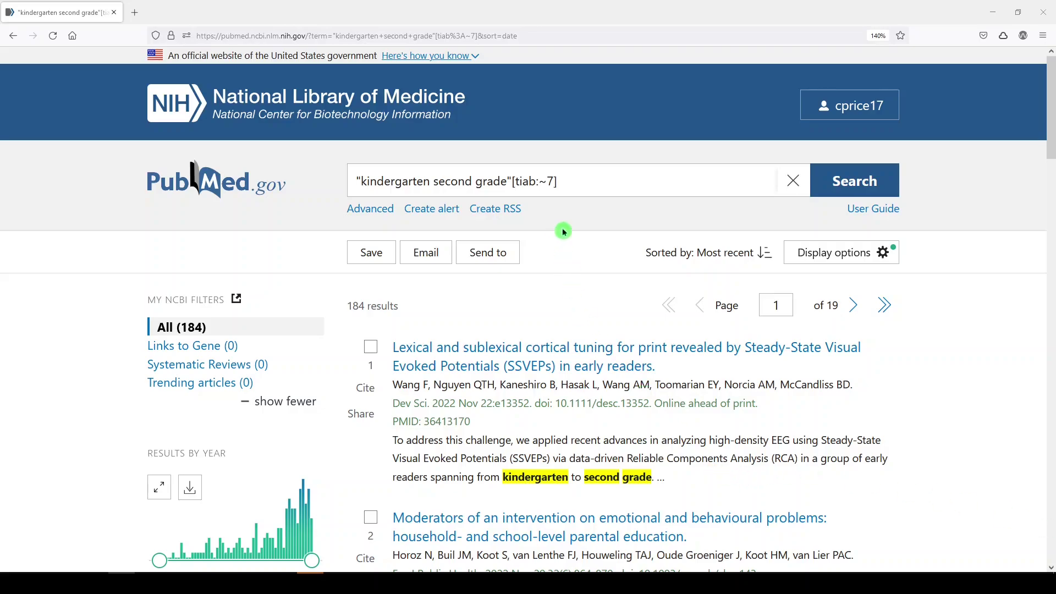
{"action": "left_click", "coordinate": [591, 184]}
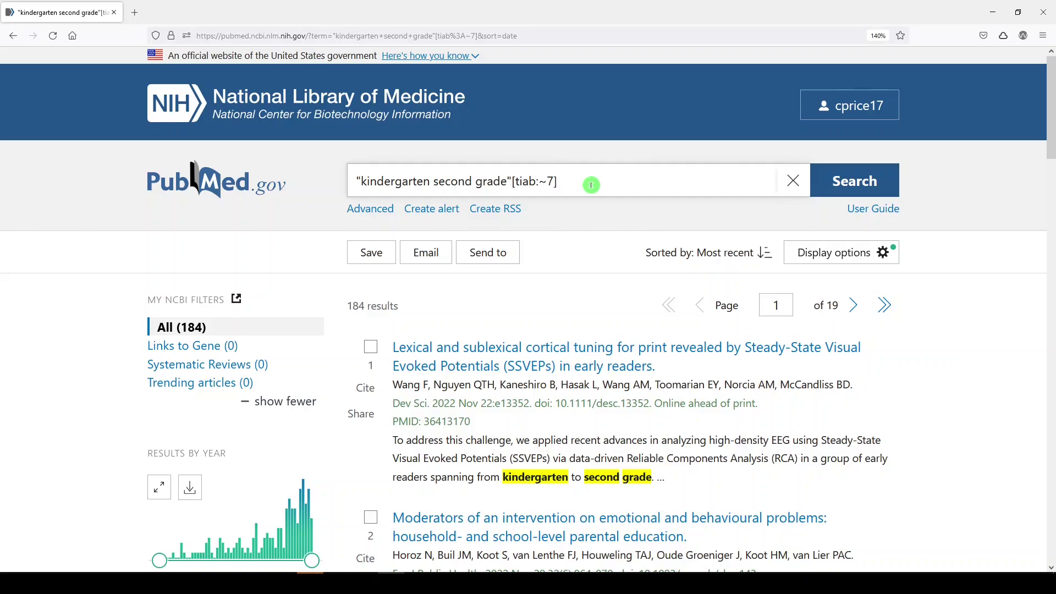
{"action": "type", "text": "AND (language O"}
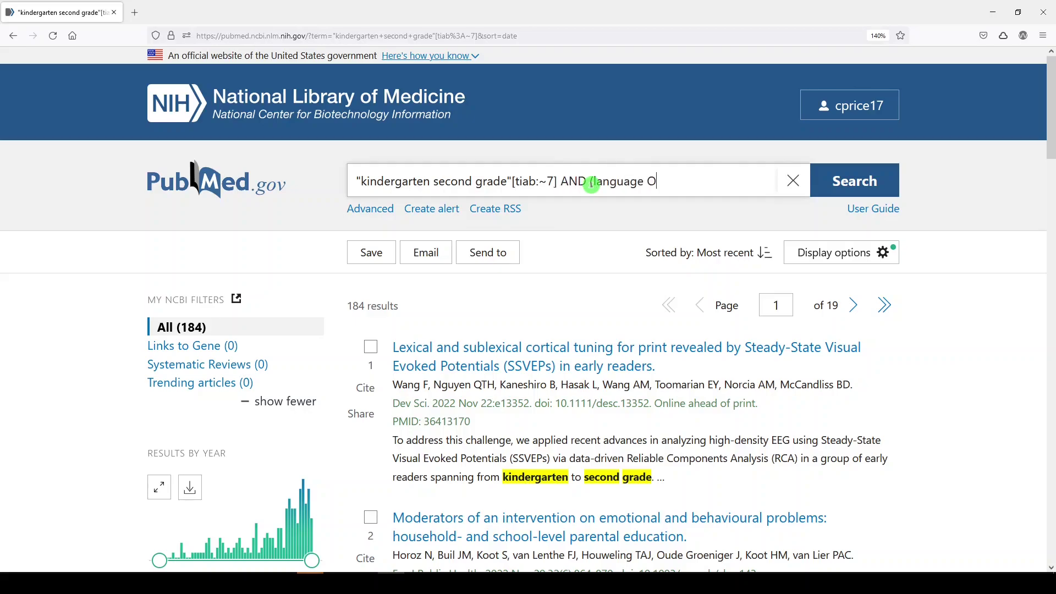
{"action": "type", "text": "R lexical)"}
{"action": "key", "text": "Return"}
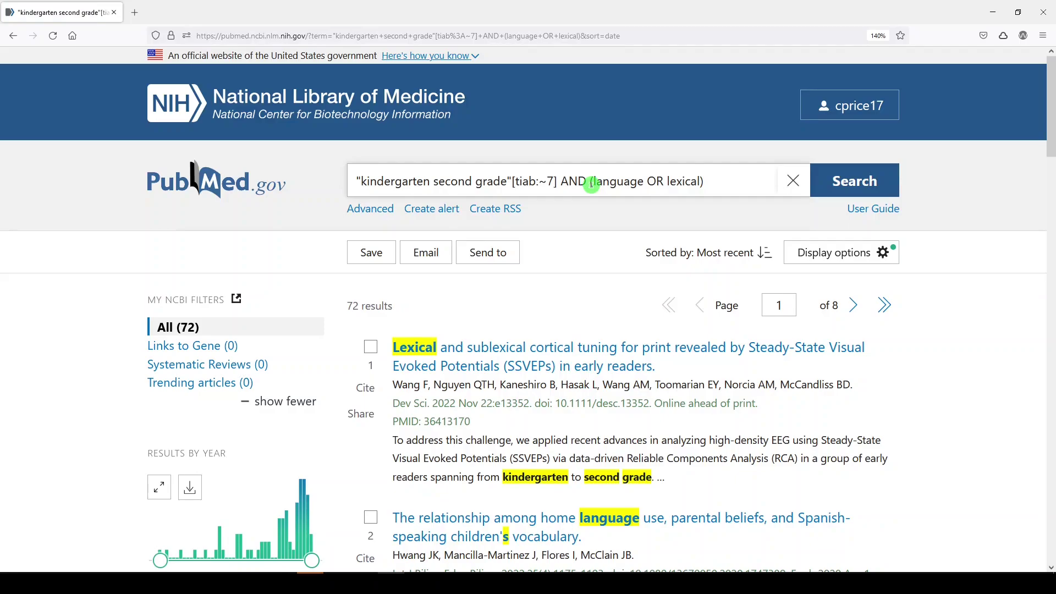
{"action": "key", "text": "alt+Left"}
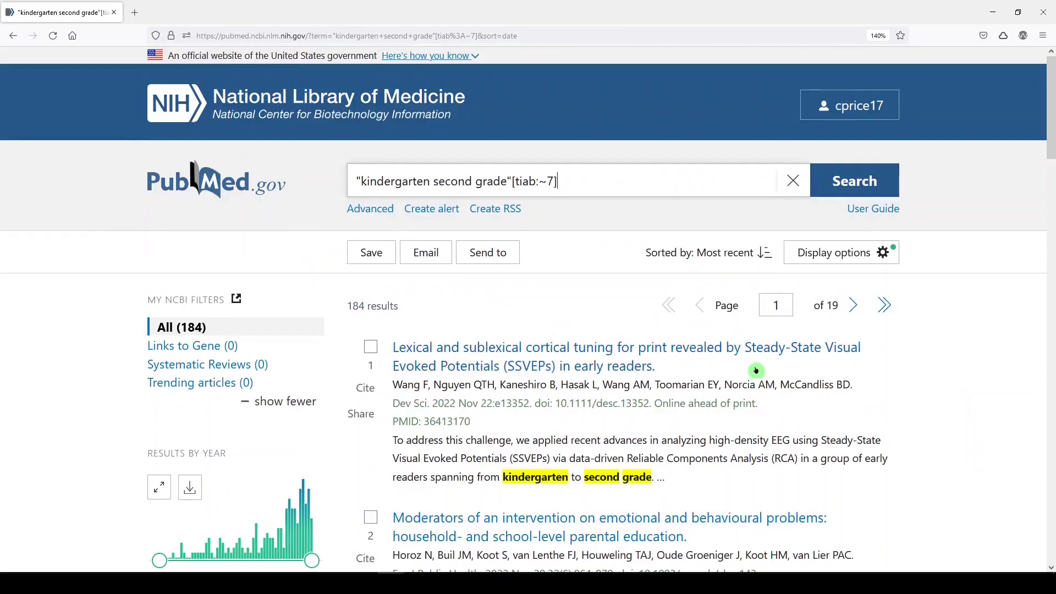